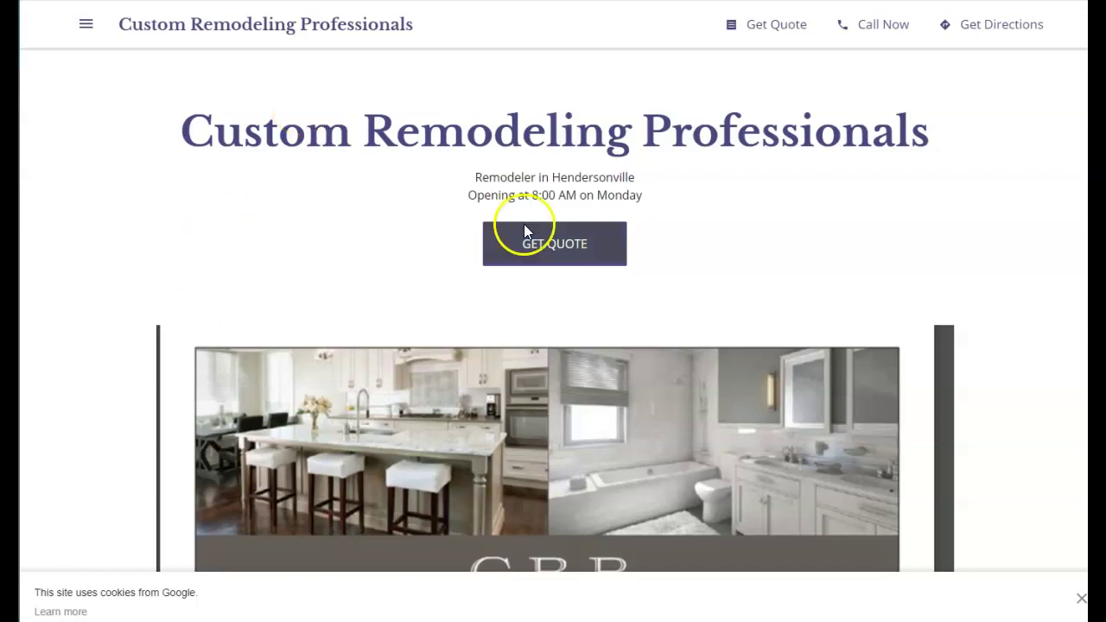
scroll(916, 259, "down", 3)
scroll(911, 286, "down", 3)
scroll(908, 288, "down", 5)
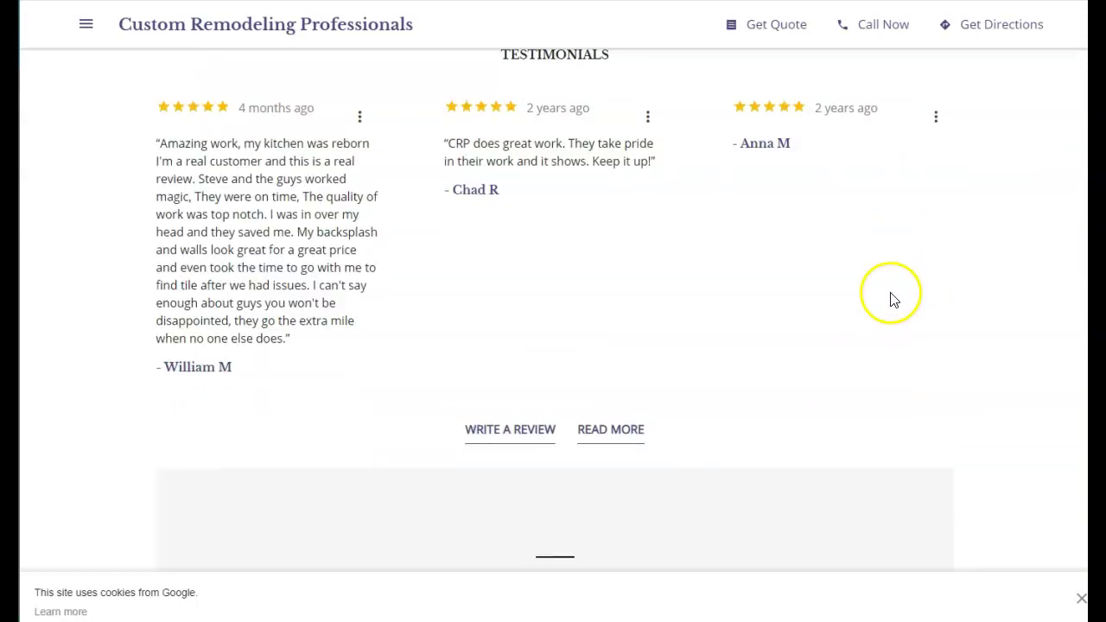
scroll(891, 299, "down", 3)
scroll(889, 296, "down", 4)
scroll(884, 299, "down", 3)
scroll(873, 306, "down", 3)
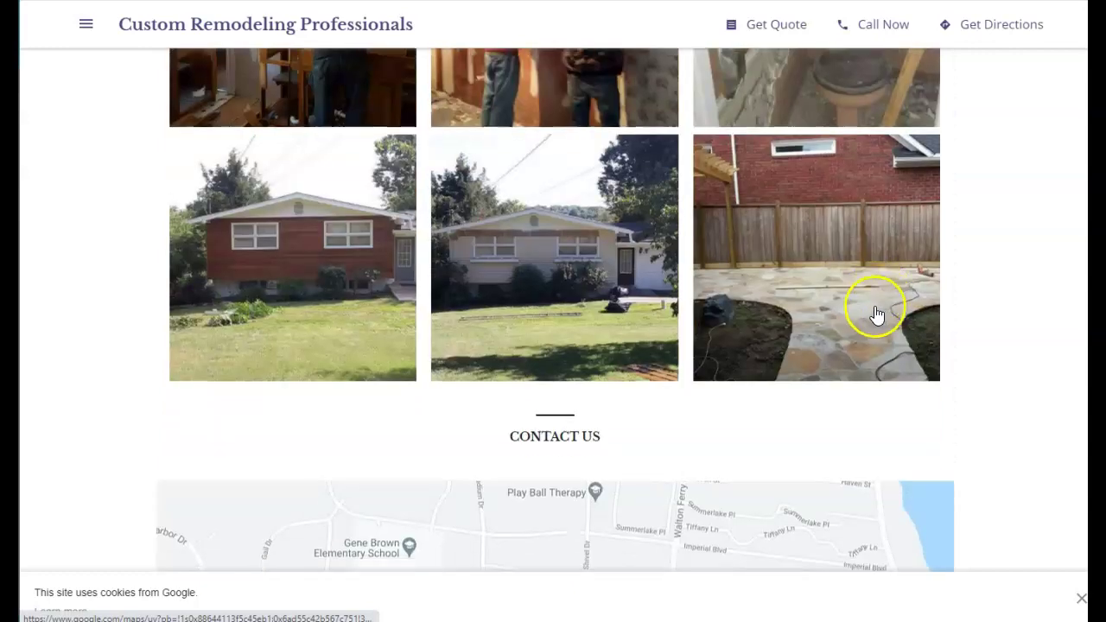
scroll(870, 315, "down", 4)
scroll(951, 353, "down", 3)
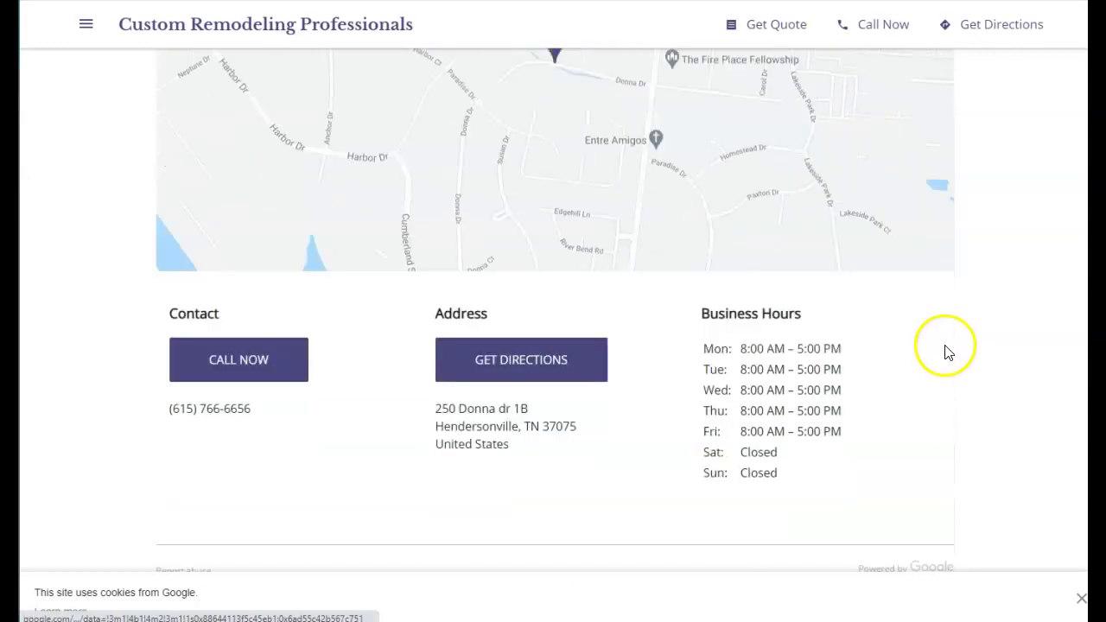
scroll(925, 343, "up", 4)
scroll(924, 337, "up", 5)
scroll(923, 333, "up", 5)
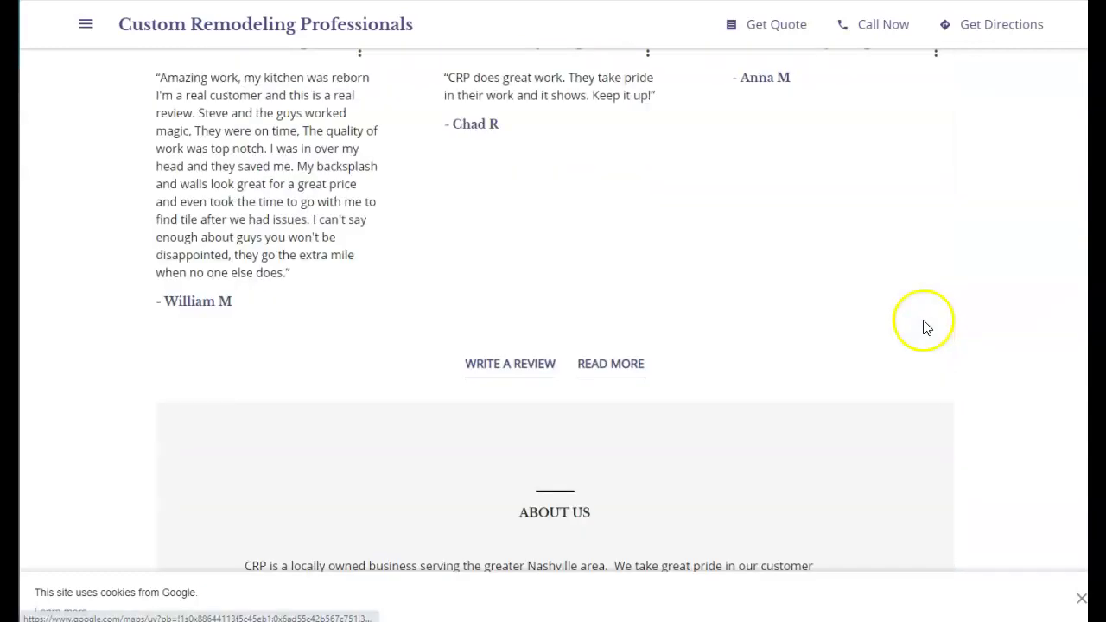
scroll(922, 324, "up", 5)
scroll(921, 325, "up", 5)
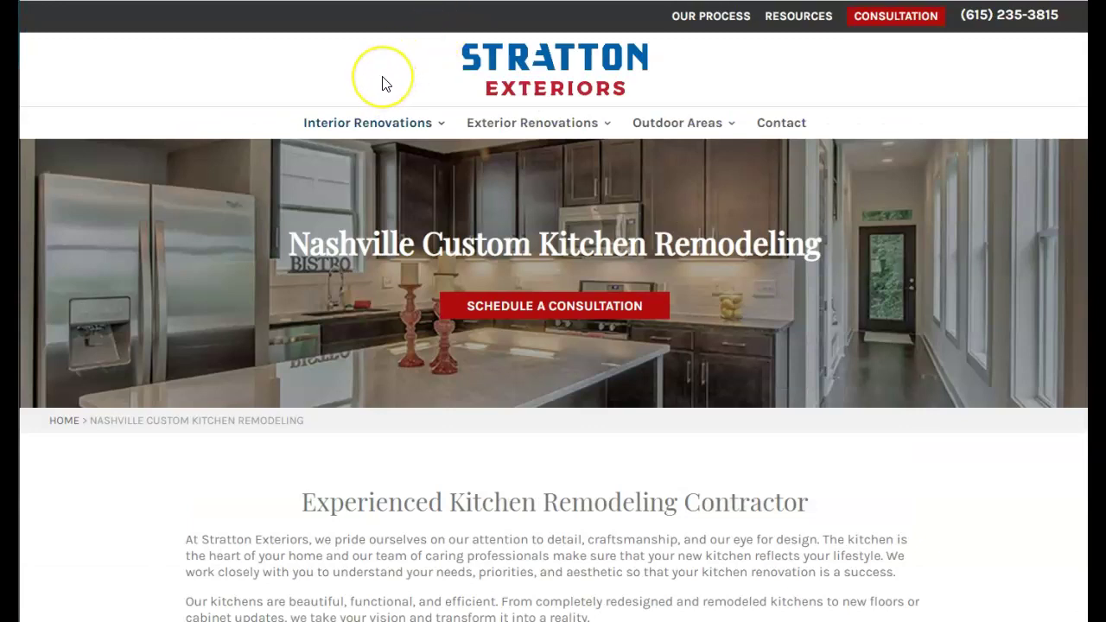
Scroll down through the Stratton Exteriors kitchen remodeling gallery and back up to the top banner.
scroll(609, 301, "down", 5)
scroll(611, 315, "down", 10)
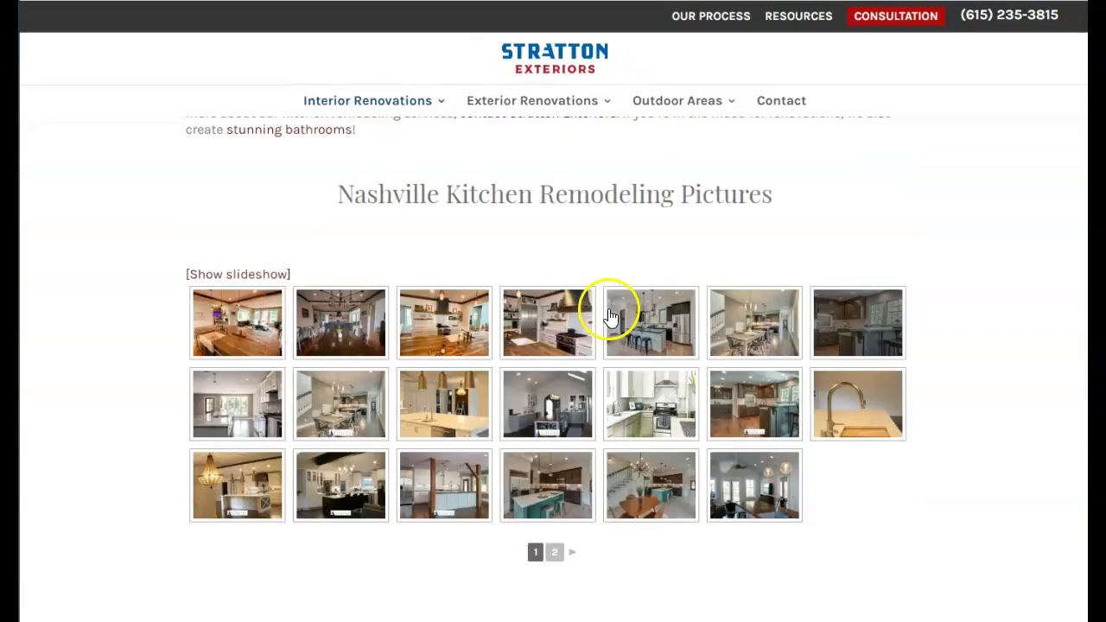
scroll(611, 315, "down", 5)
scroll(607, 309, "up", 6)
scroll(619, 332, "up", 5)
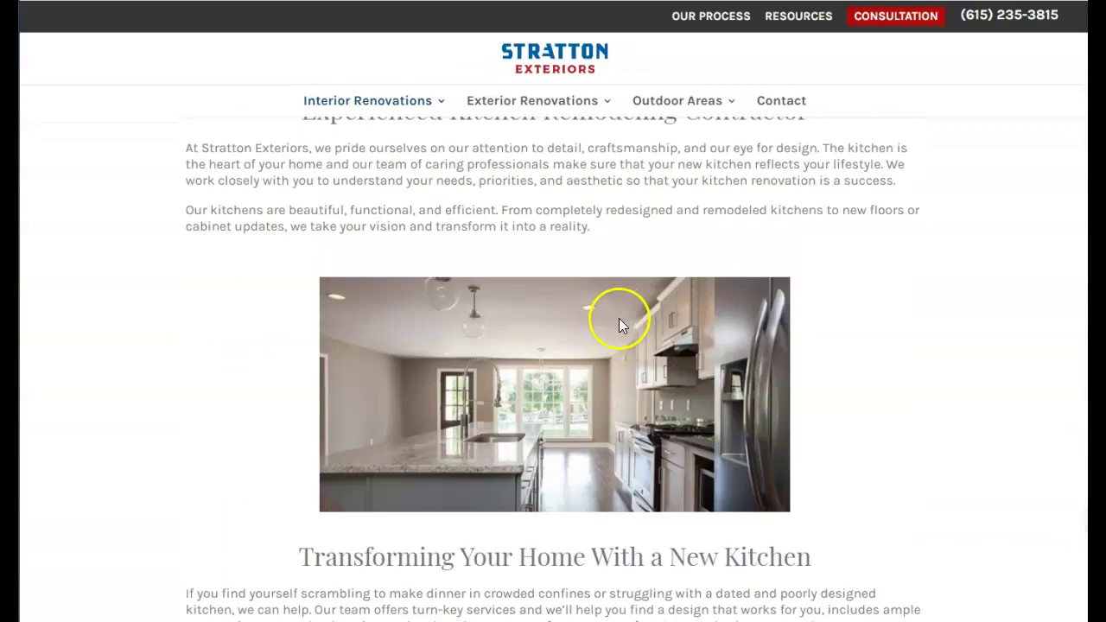
scroll(619, 320, "up", 5)
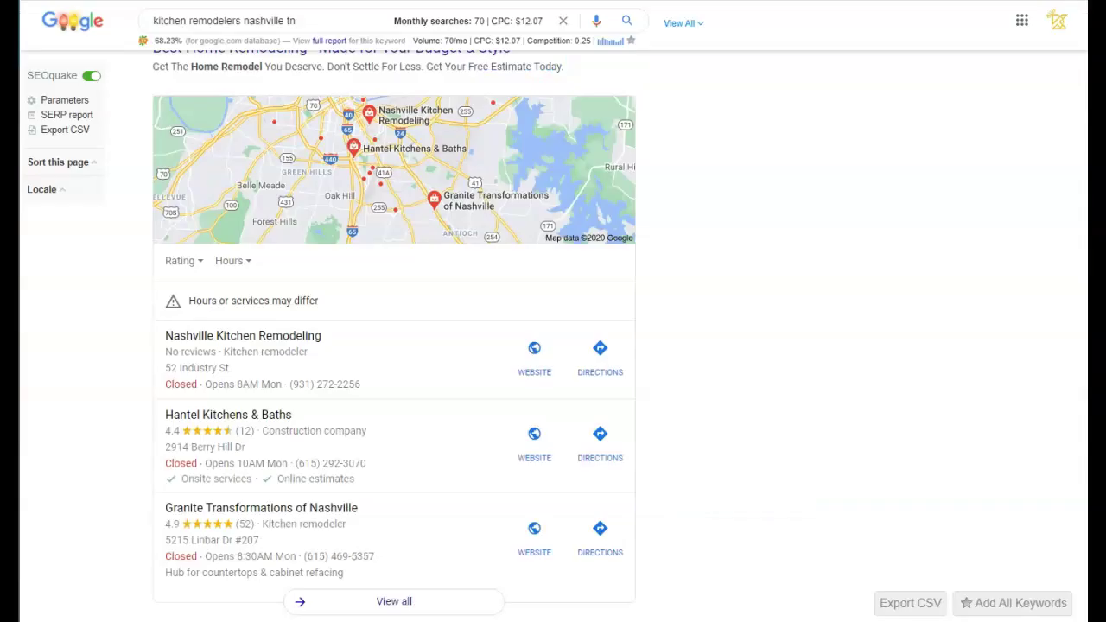
Scroll to the top of the 'kitchen remodelers nashville tn' results to show the paid ads.
scroll(800, 350, "up", 2)
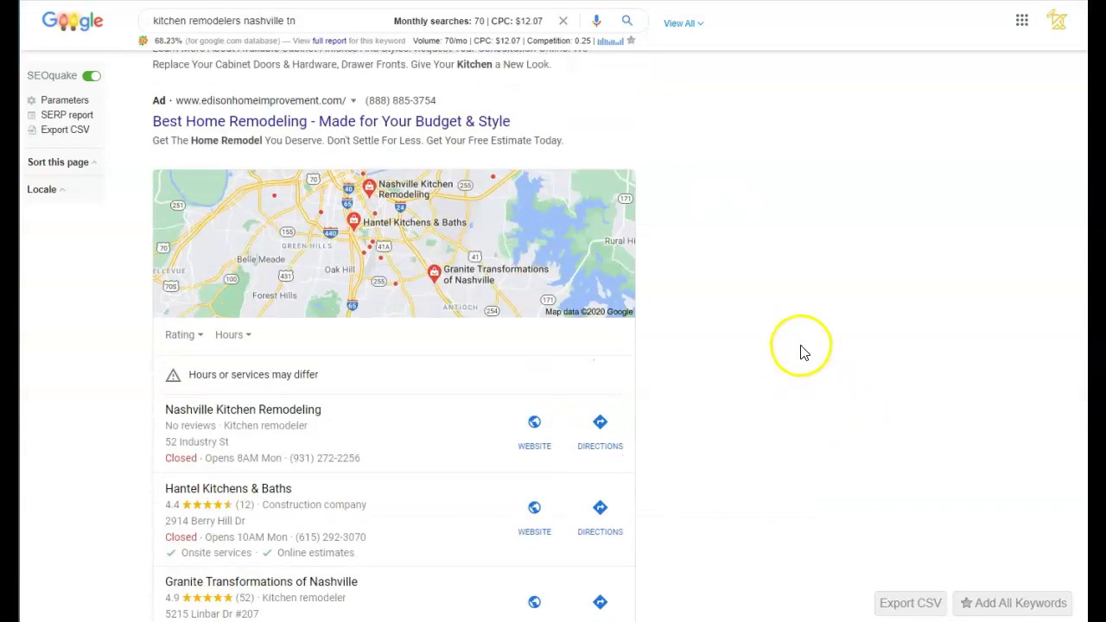
scroll(801, 346, "up", 4)
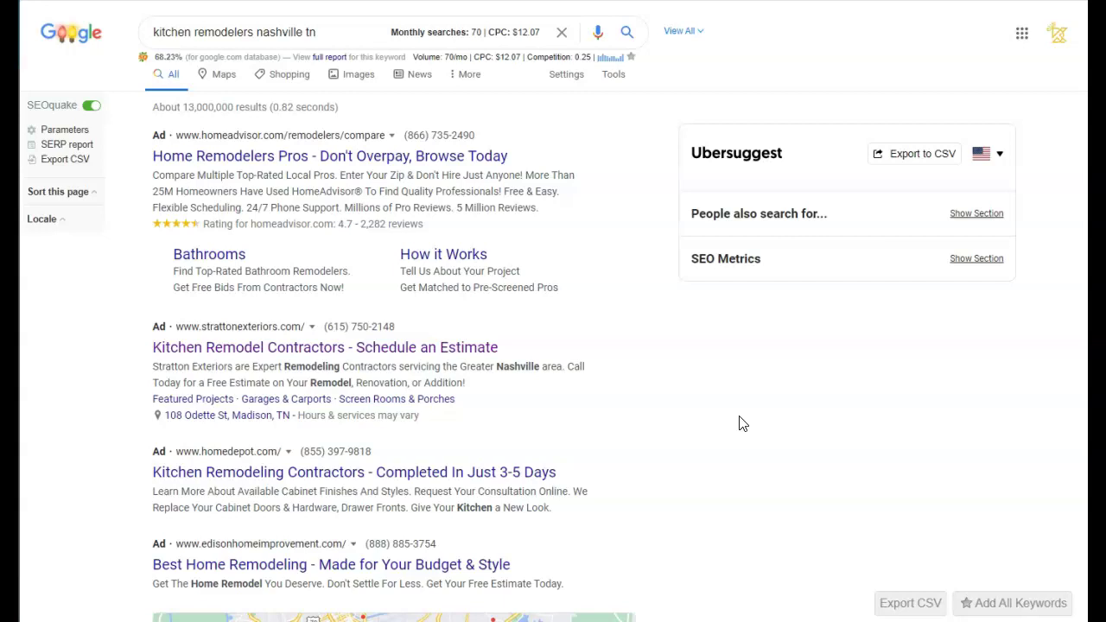
Scroll down through the local map pack and organic kitchen remodeler results, then partway back up.
scroll(688, 446, "down", 1)
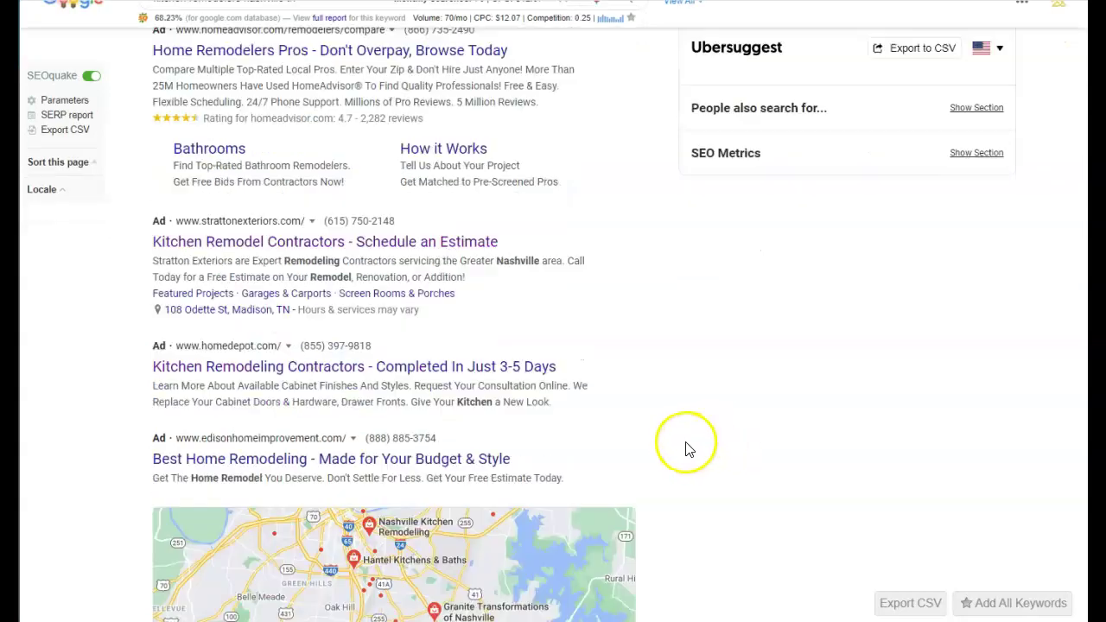
scroll(688, 446, "down", 3)
scroll(691, 445, "down", 2)
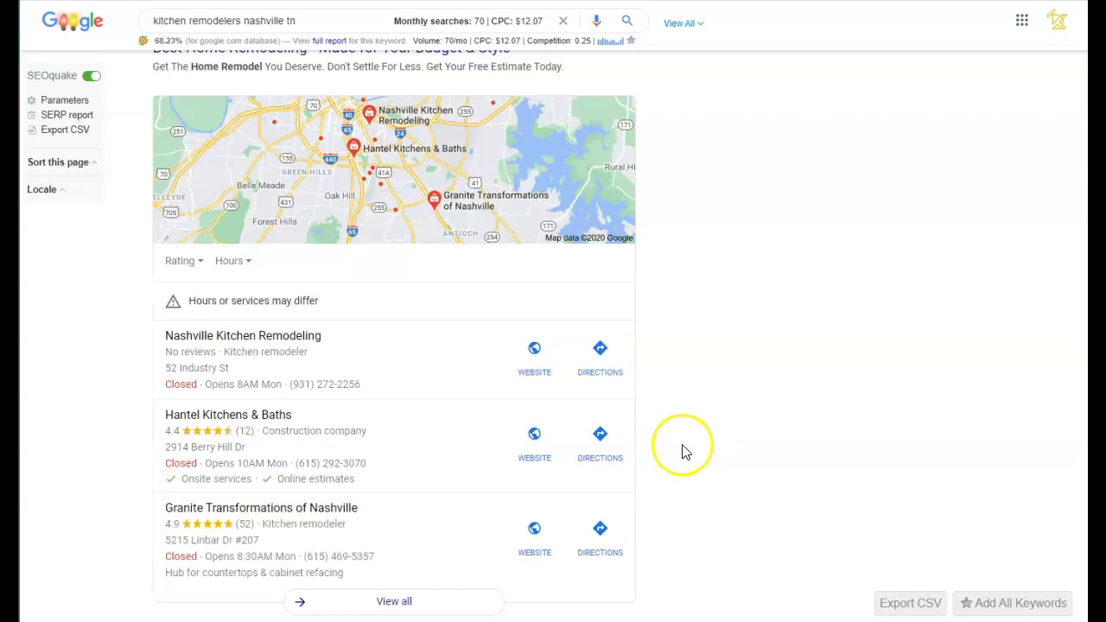
scroll(614, 446, "down", 2)
scroll(617, 452, "down", 1)
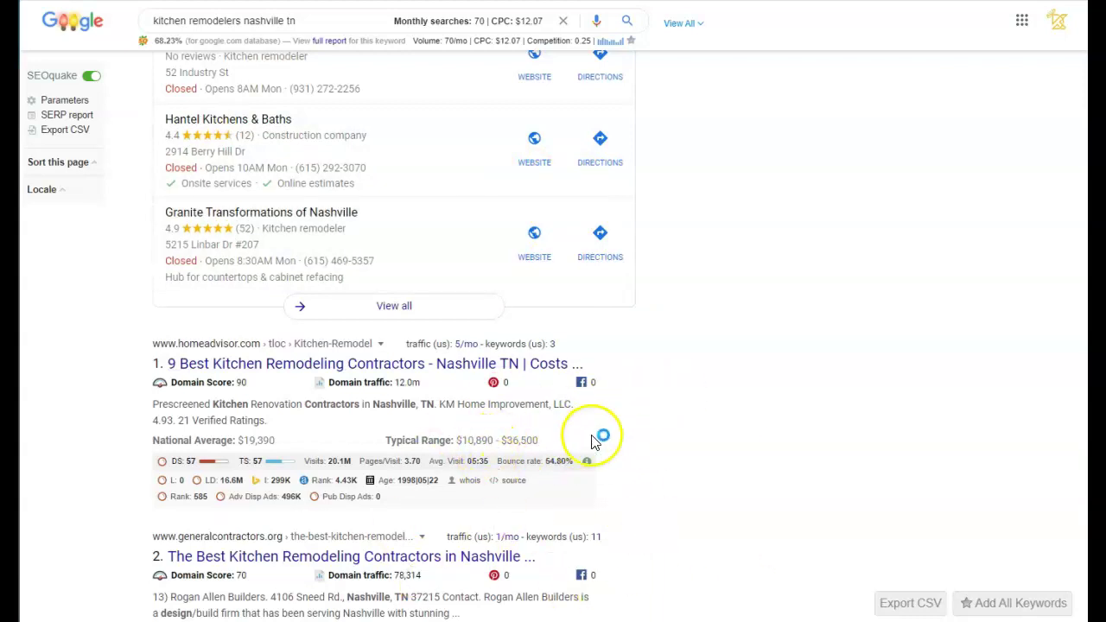
scroll(640, 415, "up", 6)
scroll(656, 397, "up", 3)
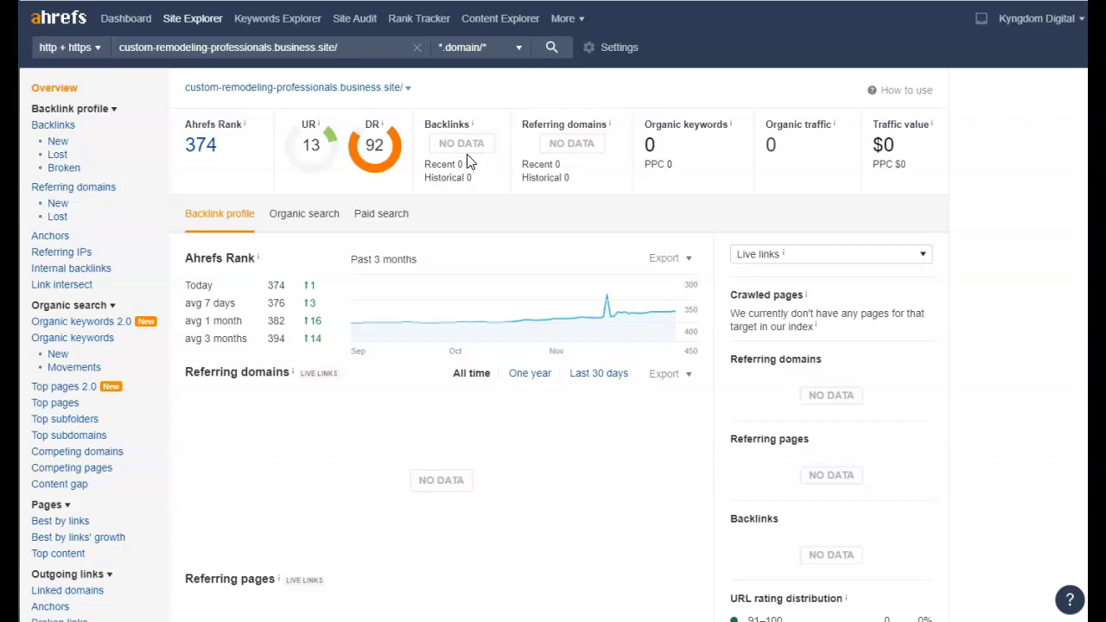
Search strattonexteriors.com/kitchen-remodeling-nashville/ in Site Explorer to load its Overview.
left_click(588, 97)
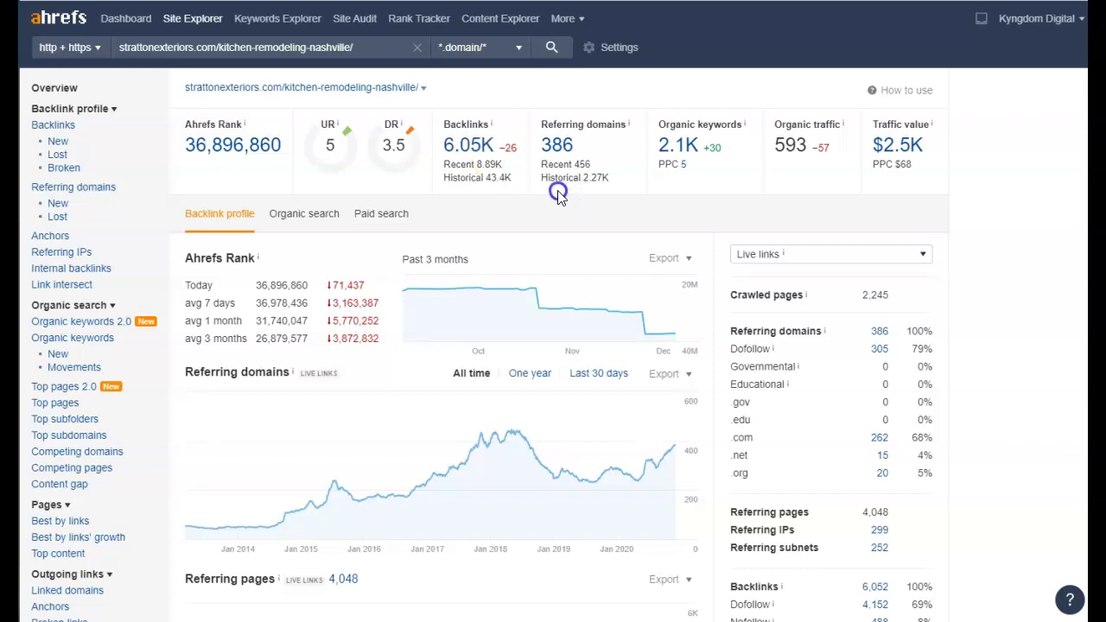
left_click(678, 176)
left_click(178, 529)
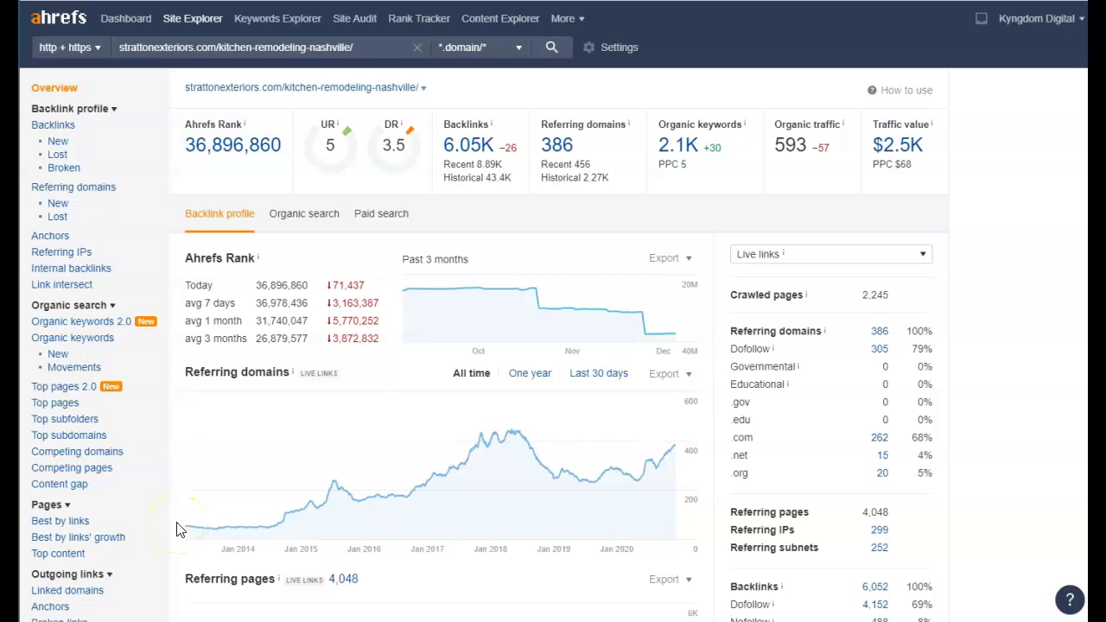